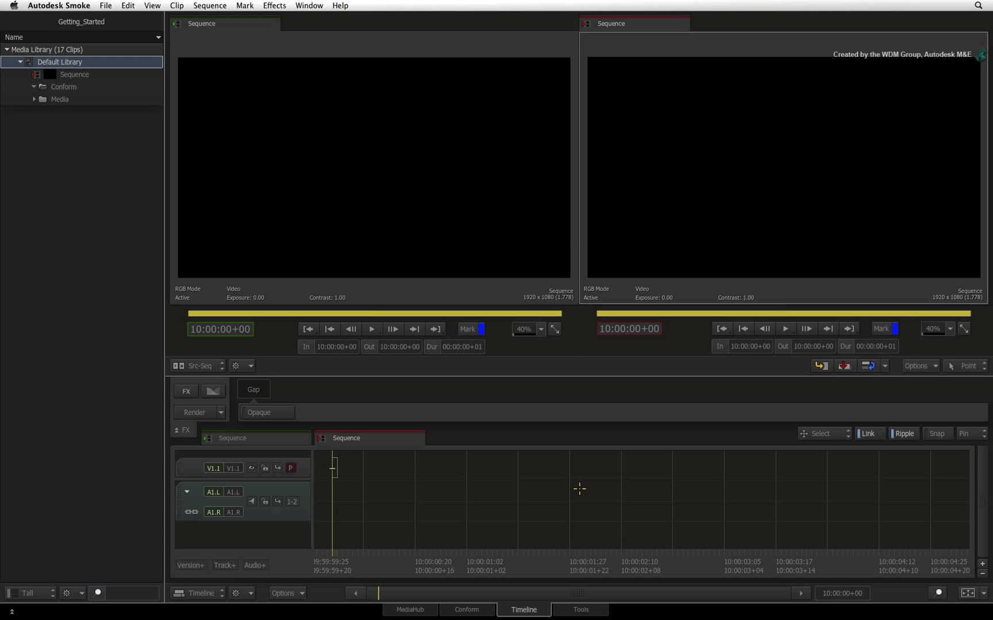
- Switch to the Conform workspace, targeting the Default Library's Conform folder for the import
left_click(486, 609)
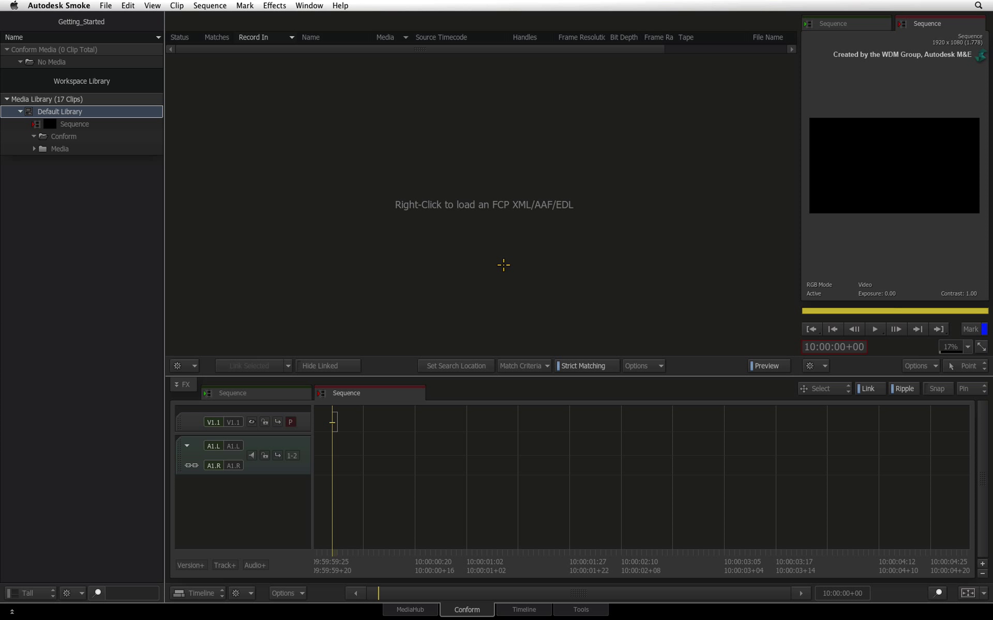
left_click(85, 136)
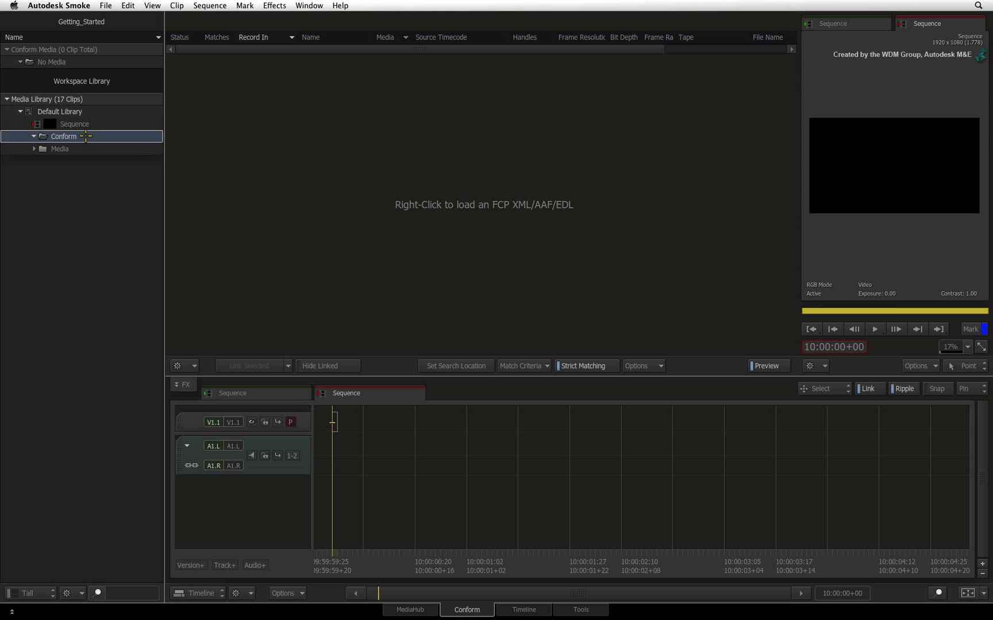
right_click(489, 258)
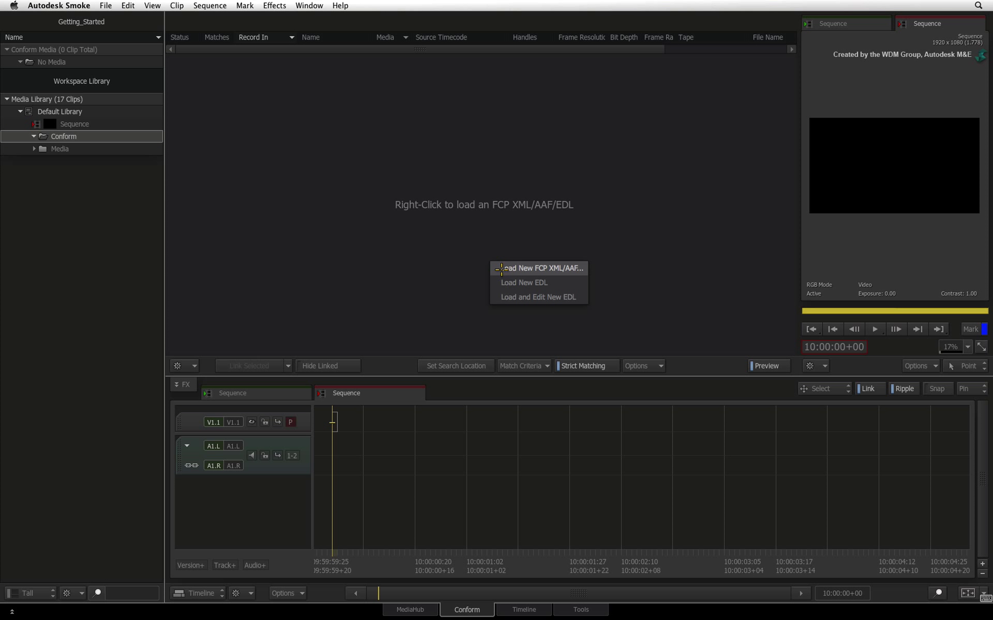
- Choose Load New FCP XML/AAF and browse to SmokeTraining > Getting_Started_2013_ext1 > 001_The London Zone > XML_Conform_and_Media
left_click(501, 268)
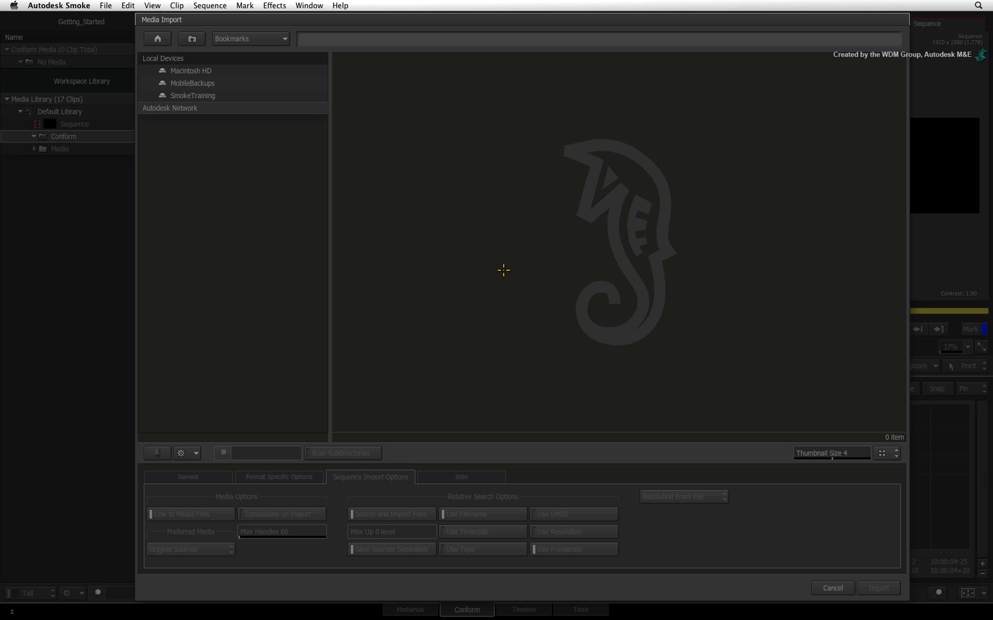
left_click(201, 95)
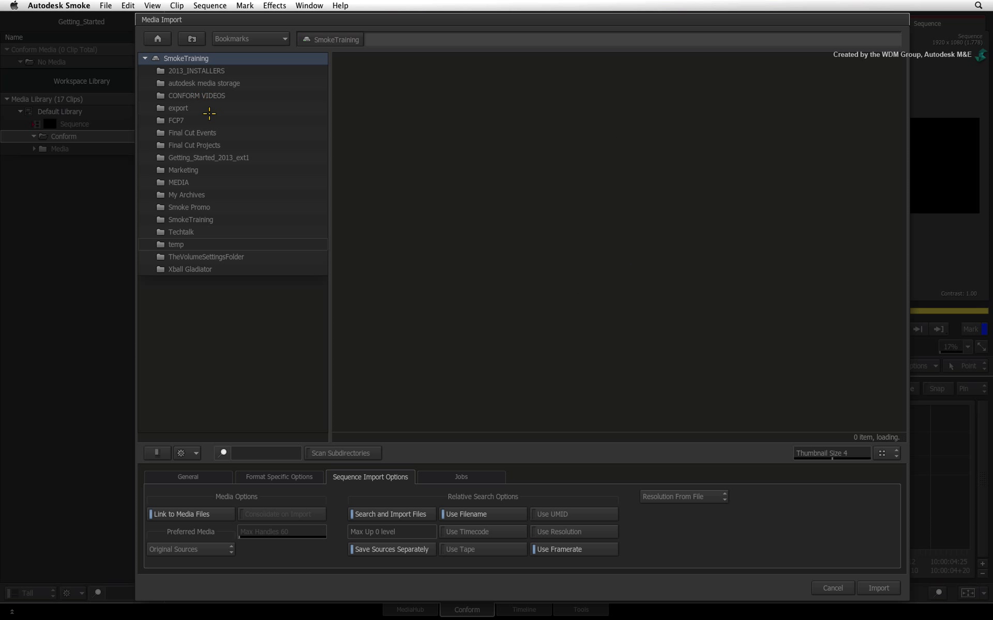
left_click(210, 157)
left_click(211, 71)
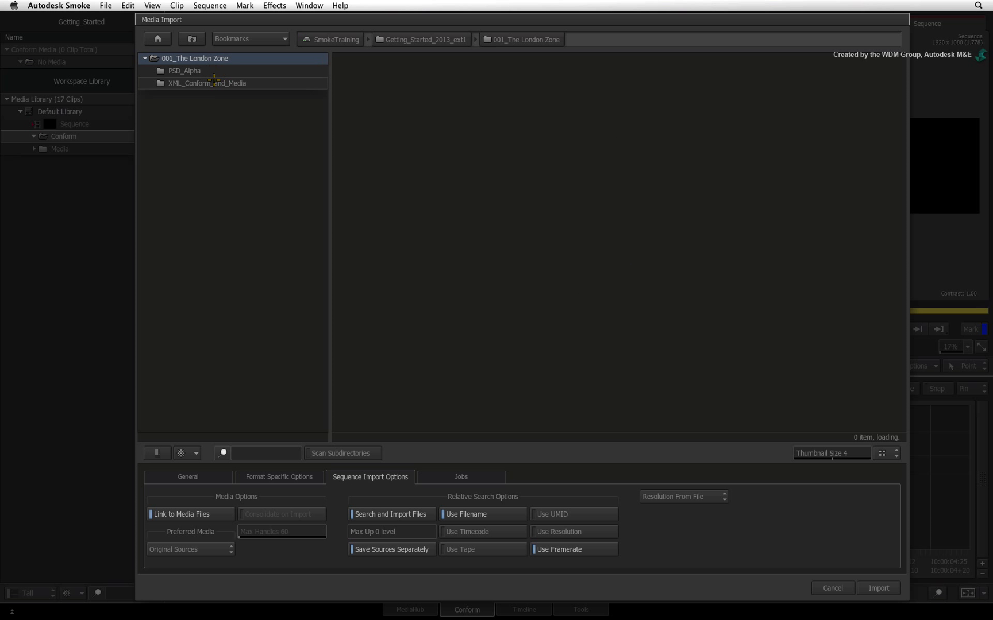
left_click(214, 84)
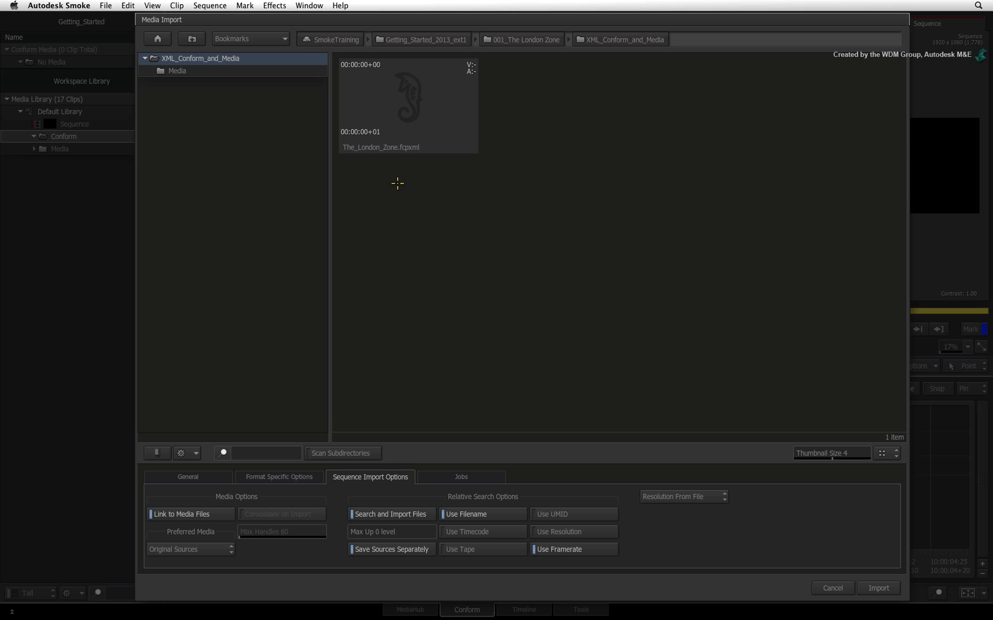
left_click(264, 71)
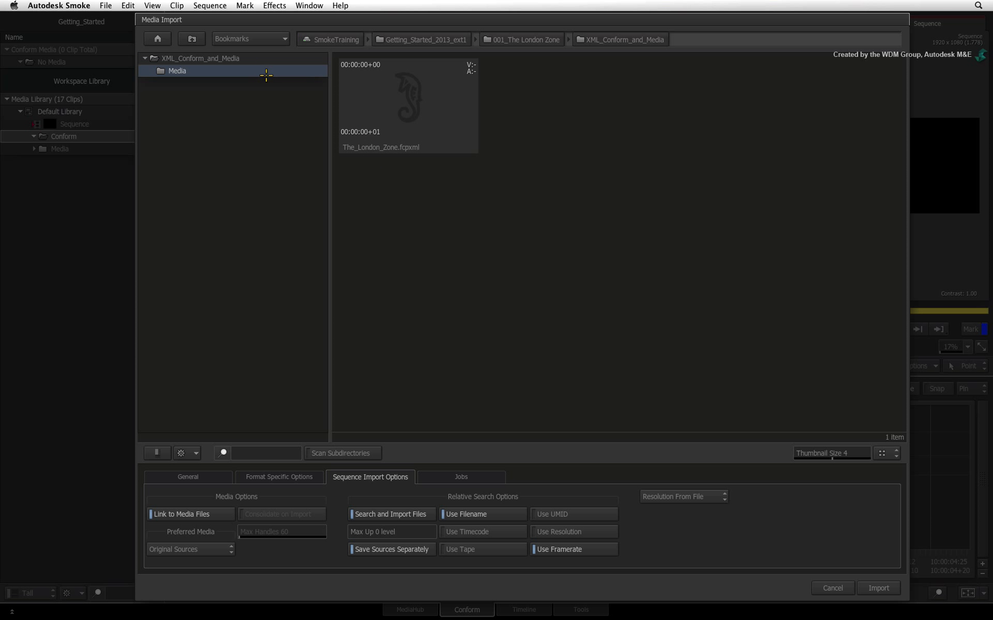
- Select The_London_Zone.fcpxml to review its 1920 x 1080, 23.976 fps clip info and import options
left_click(412, 111)
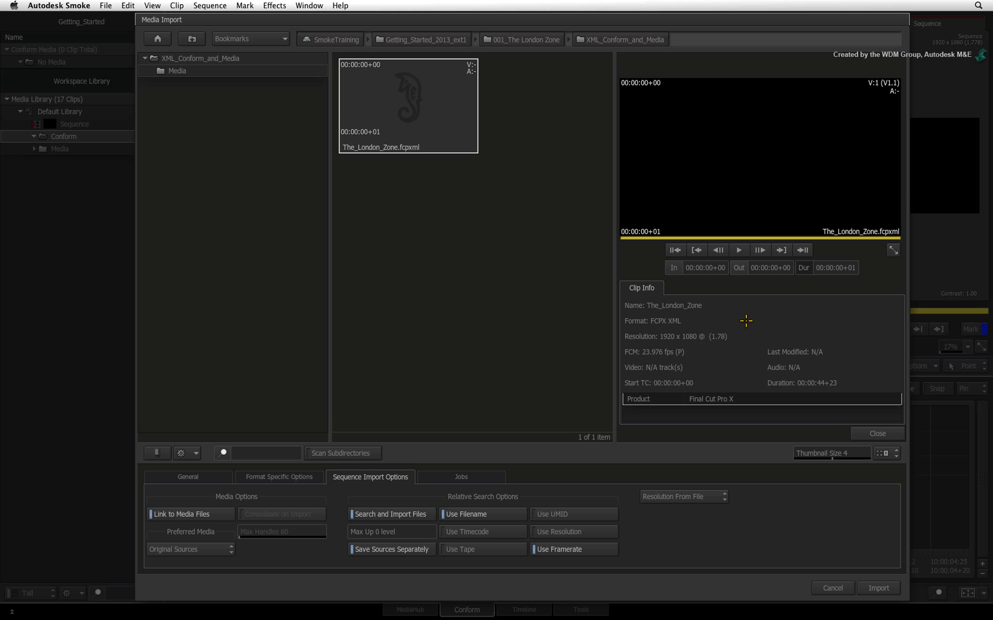
left_click(205, 477)
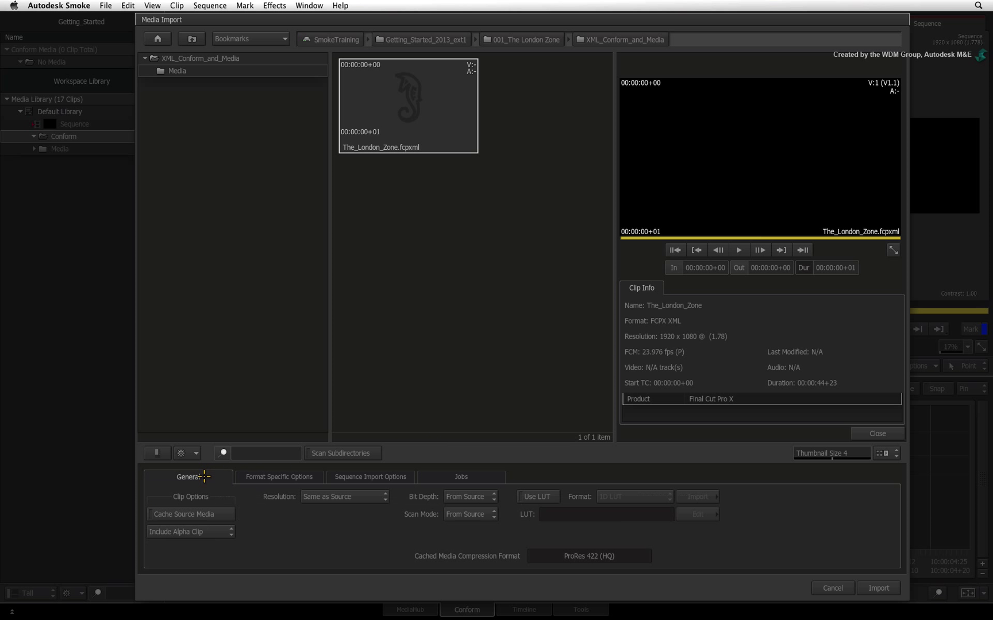
- Toggle Cache Source Media on and off several times, leaving caching off
left_click(224, 514)
left_click(224, 513)
left_click(225, 514)
left_click(222, 514)
- Return to the Sequence Import Options and set preferred media to Offline Intermediates
left_click(351, 478)
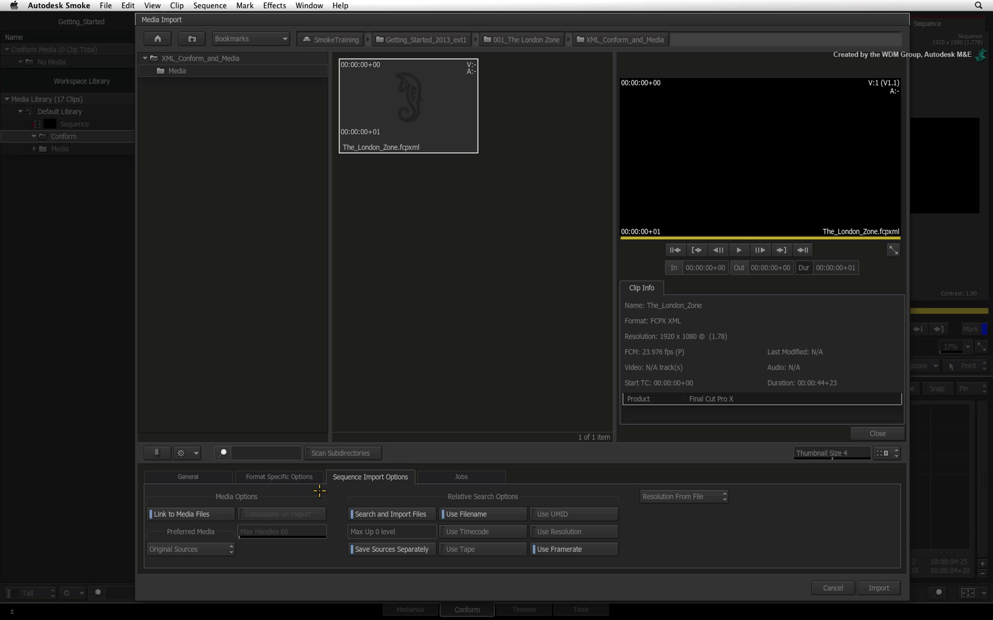
left_click(218, 548)
left_click(219, 550)
left_click(221, 548)
left_click(219, 549)
left_click(879, 587)
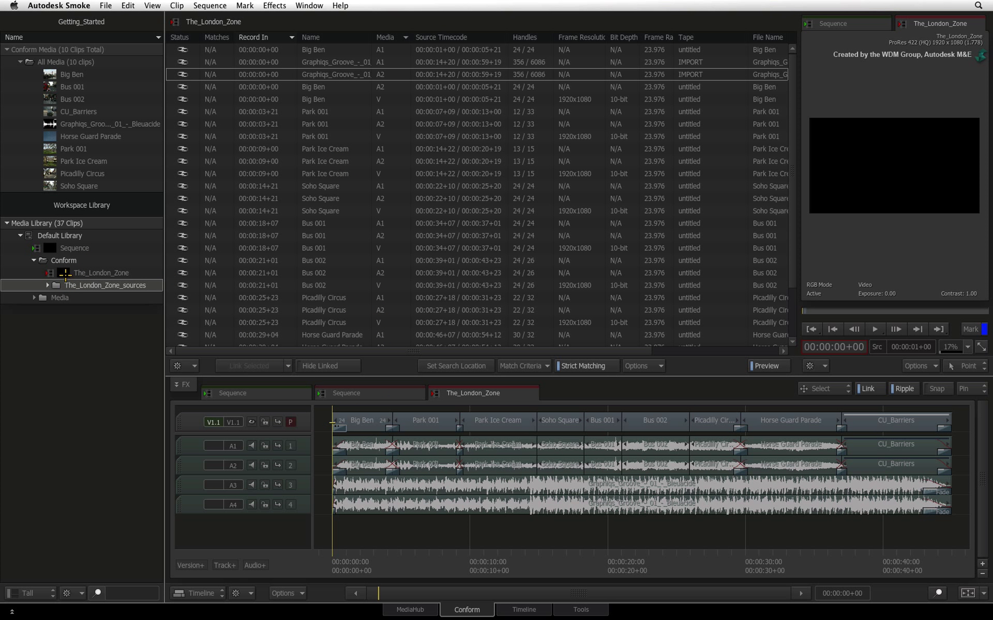
- Load The_London_Zone and preview Park Ice Cream, Soho Square, Bus 001, Bus 002 and Picadilly Circus
left_click(64, 274)
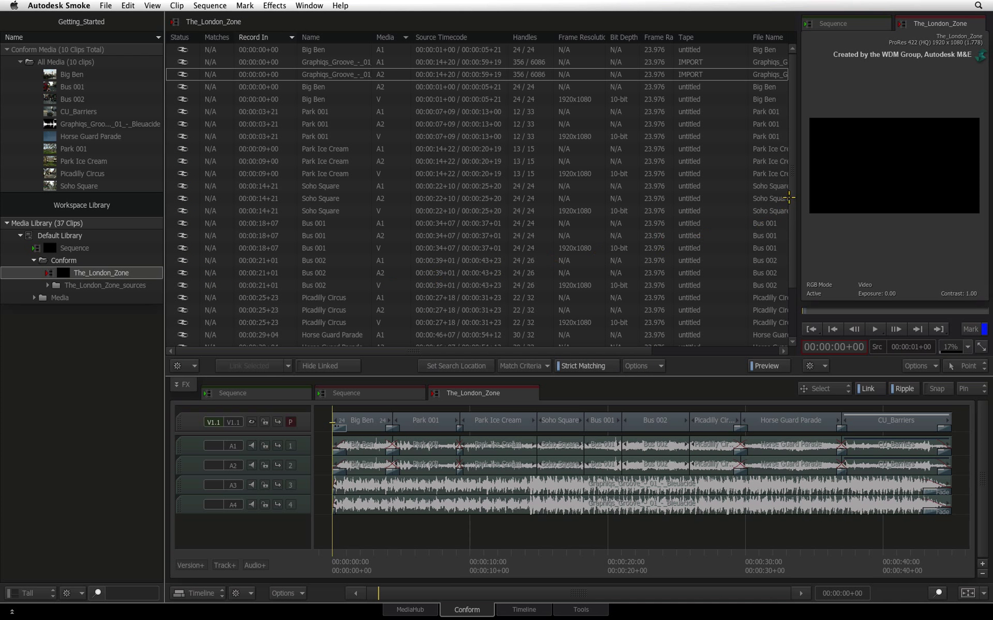
scroll(790, 242, "down", 1)
scroll(790, 242, "up", 1)
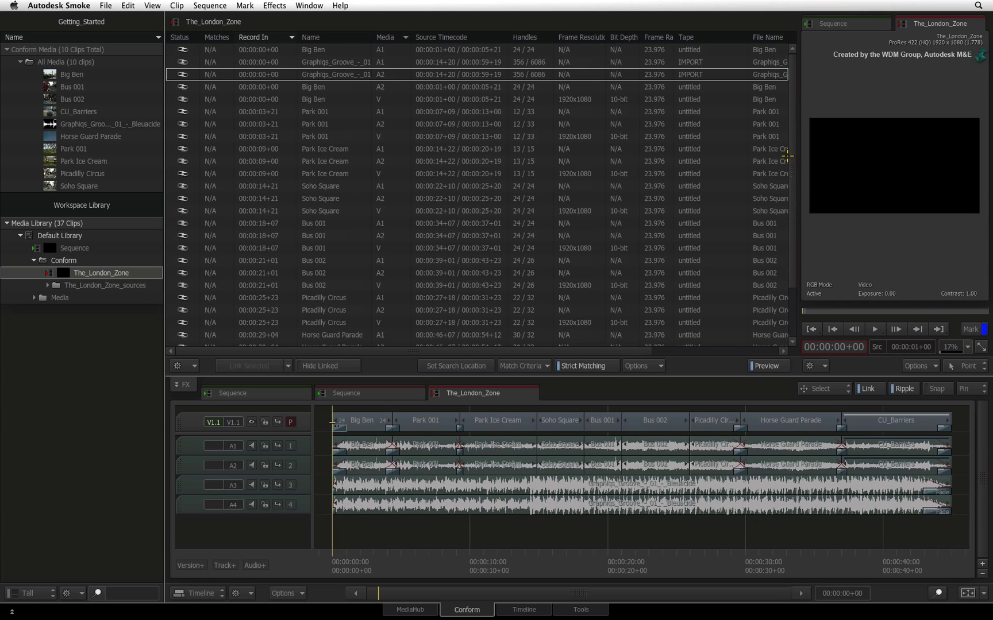
left_click(243, 150)
left_click(253, 186)
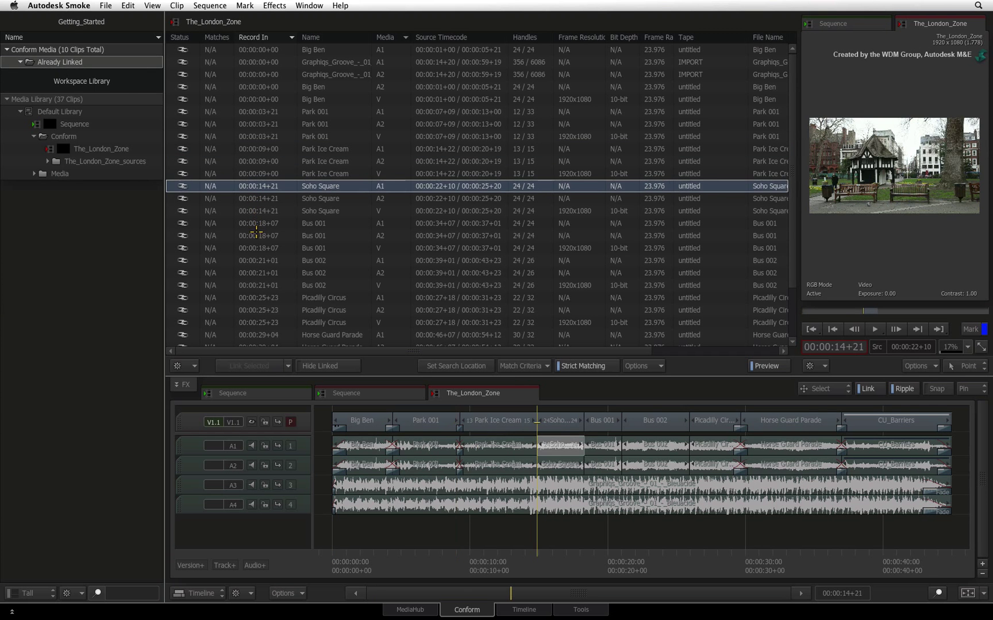
left_click(257, 236)
left_click(258, 273)
left_click(262, 310)
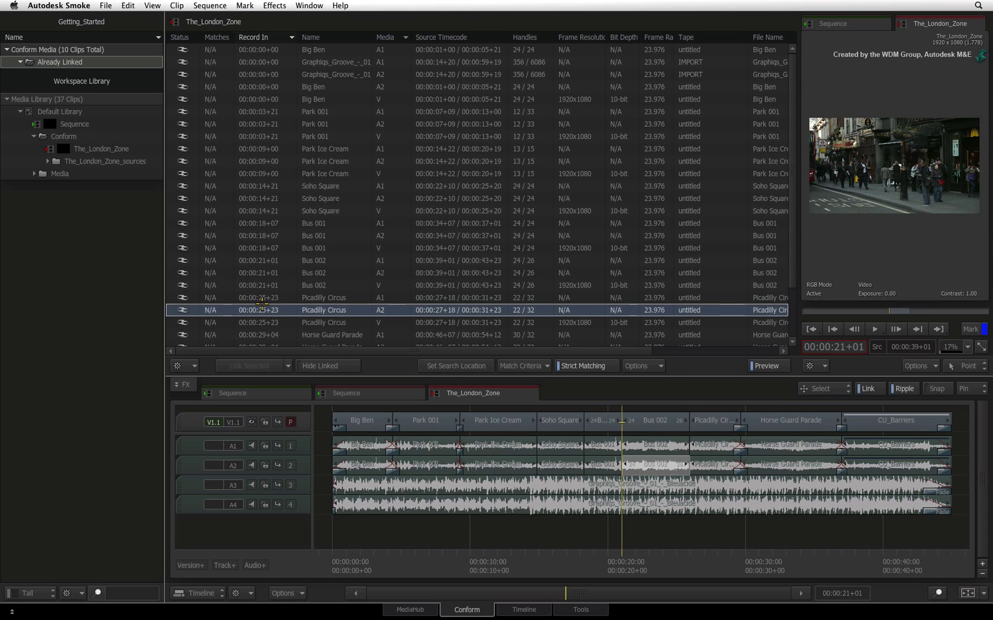
left_click(259, 247)
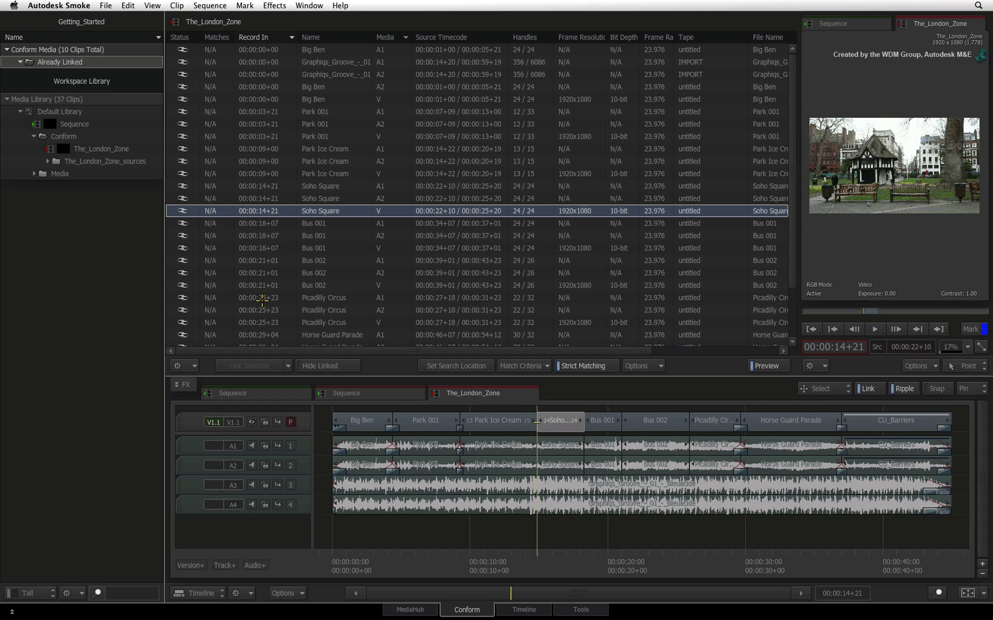
left_click(260, 324)
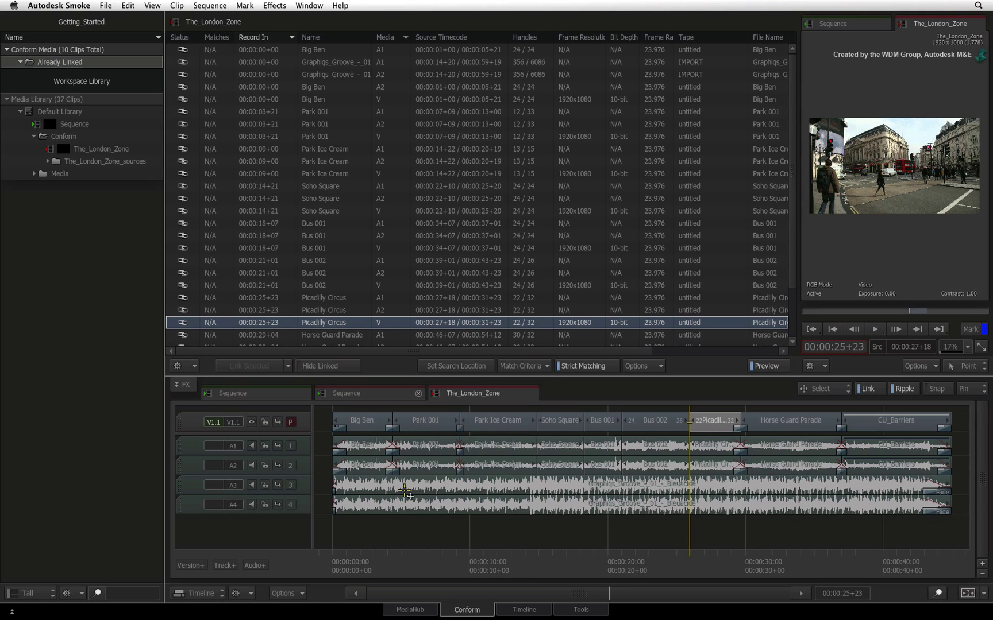
left_click(513, 608)
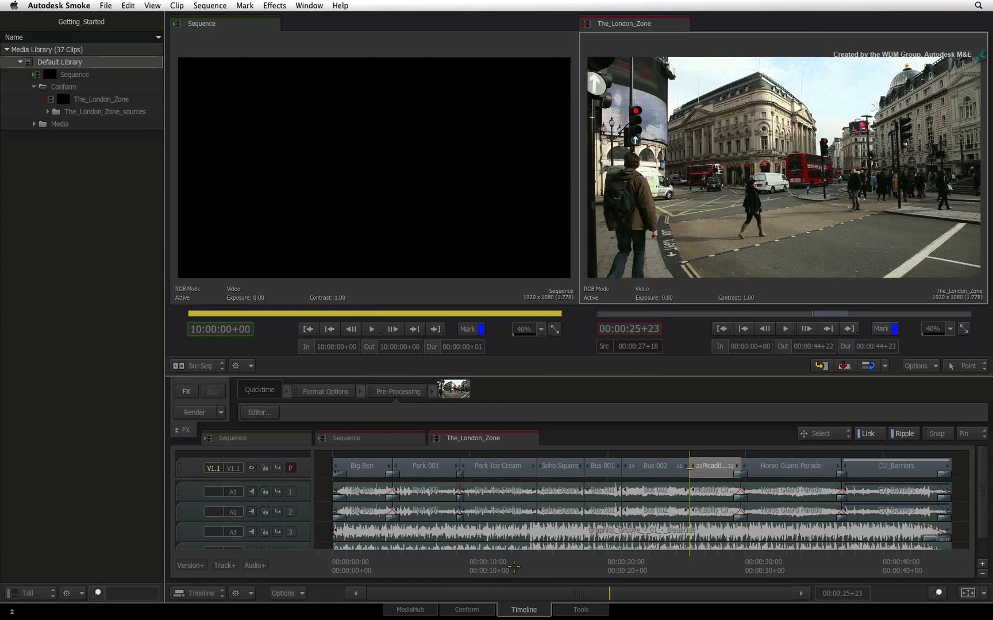
- Scrub the playhead from Park 001 through the ice cream, Soho and bus shots
left_click(429, 566)
left_click_drag(465, 569, 312, 525)
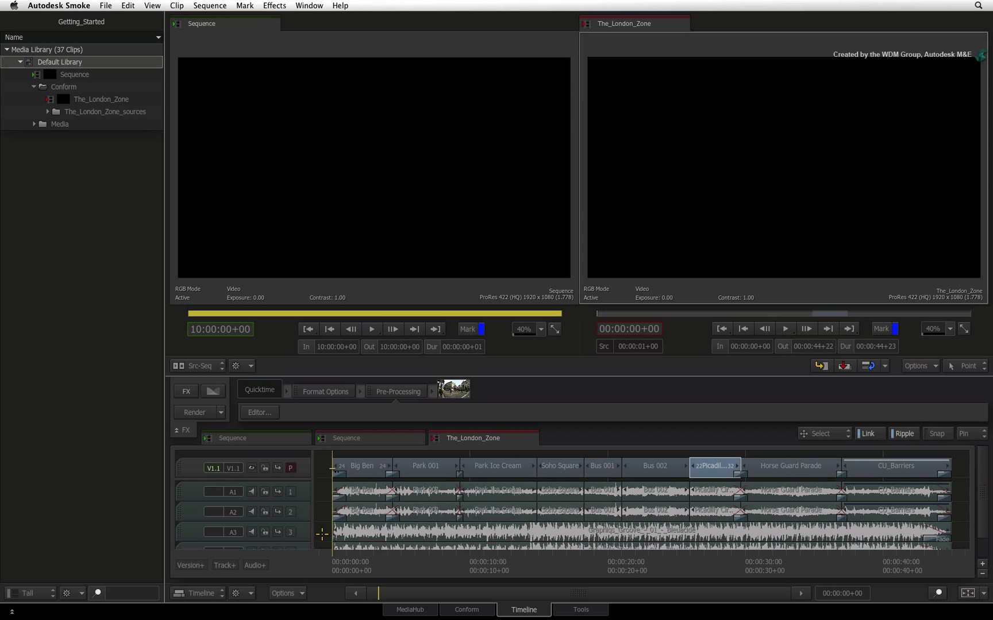